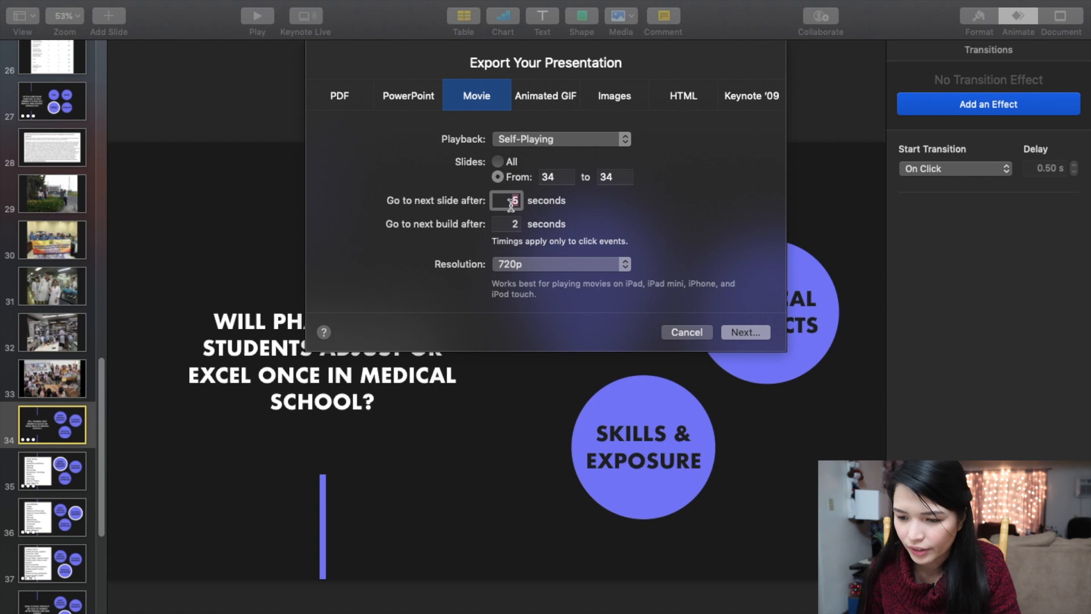
# Set the next-build delay to 0 seconds and export the movie of slide 34 to the Desktop as dkadnfsdmflsmdlkf.
pyautogui.press('Tab')
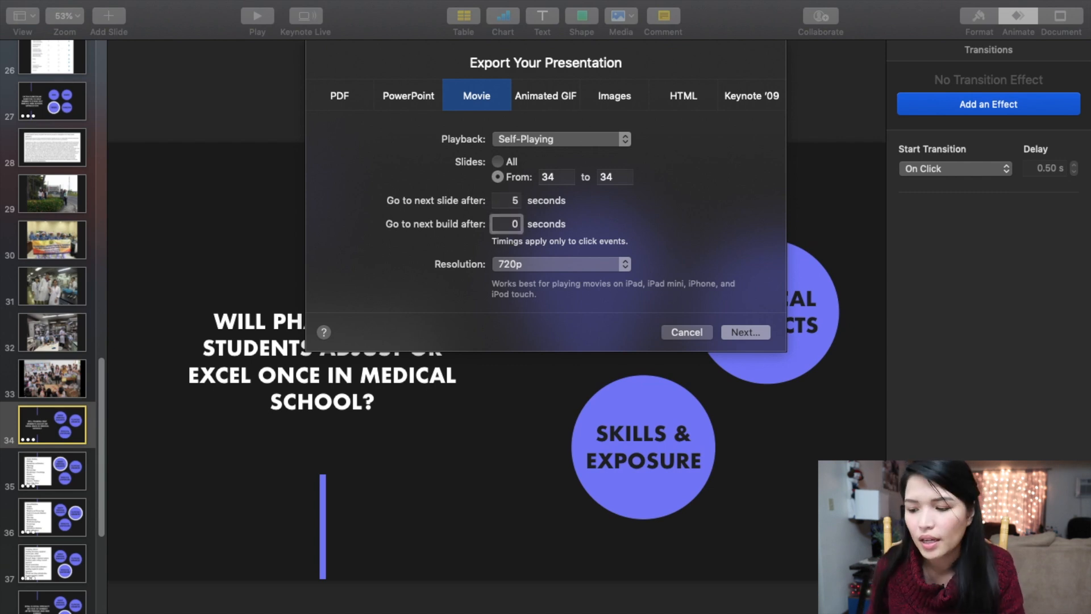
pyautogui.click(746, 333)
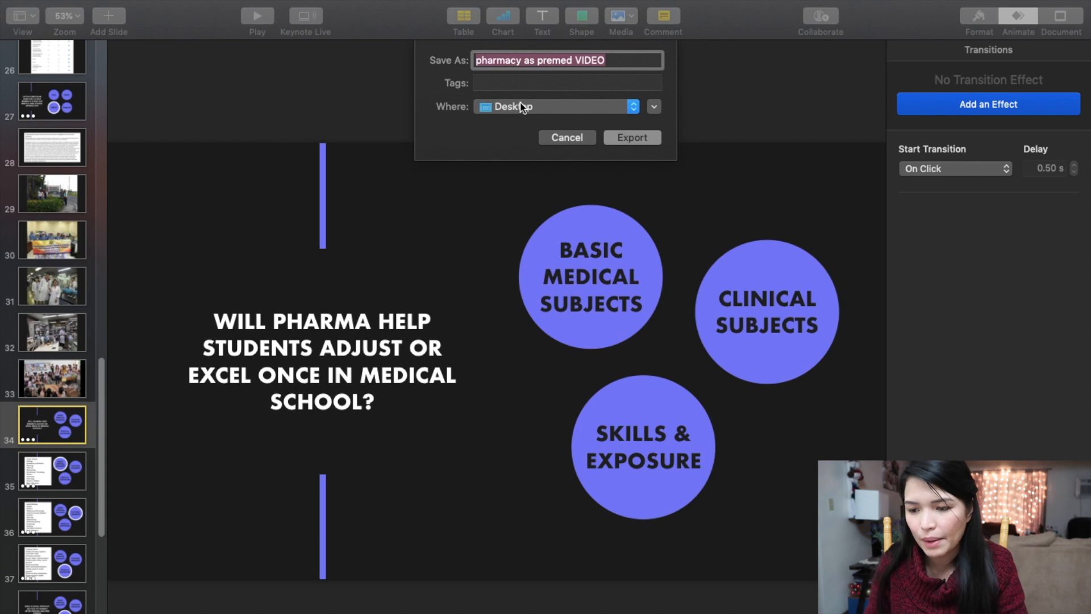
pyautogui.write('dkadnfsdmflsmdlkf')
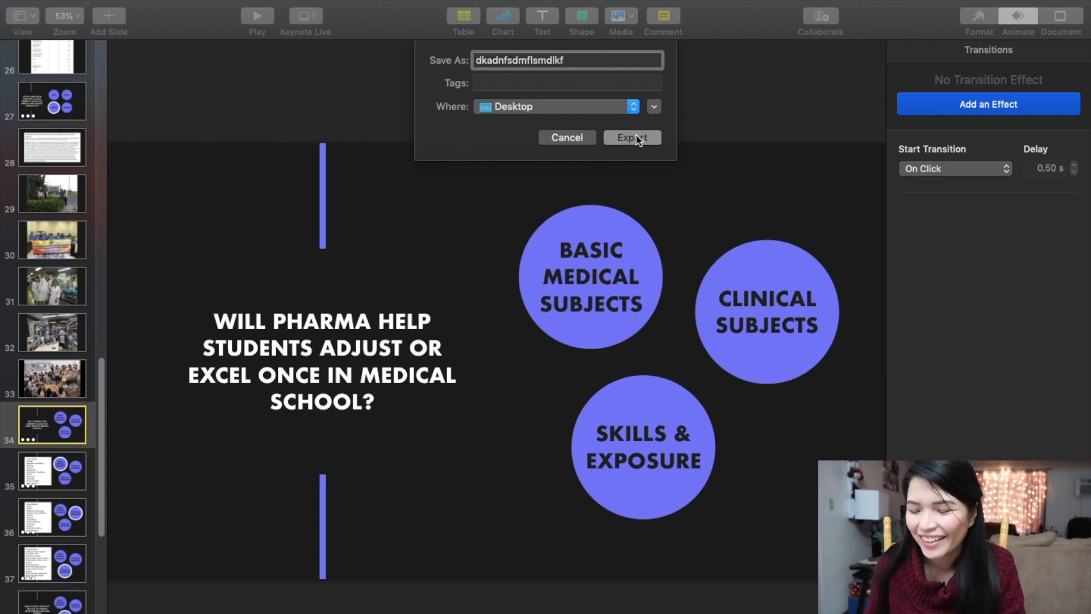
pyautogui.click(636, 139)
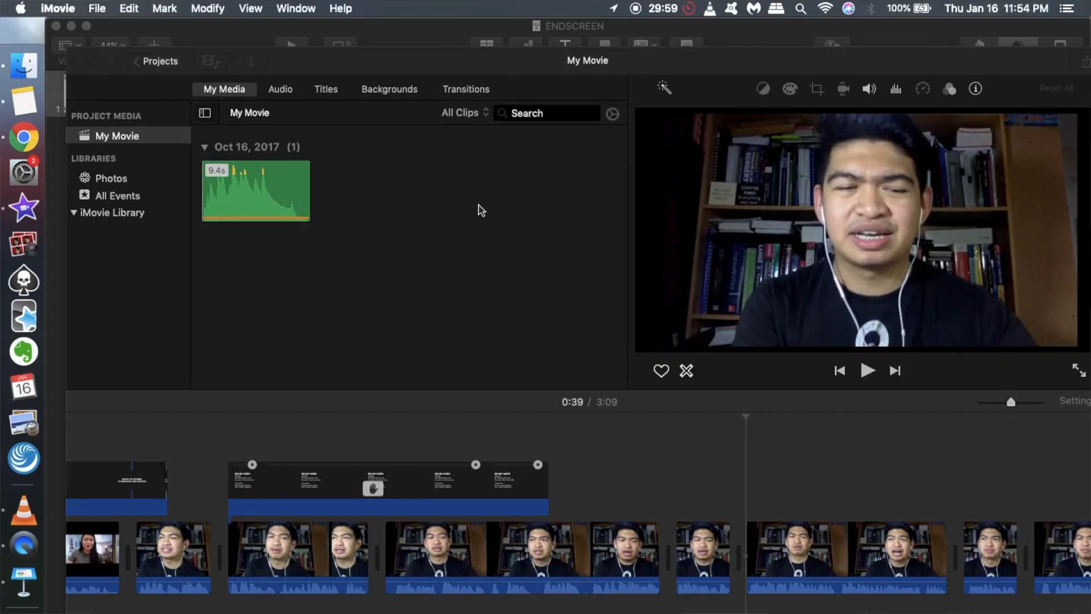
# Switch to iMovie and import the movie dkadnfsdmflsmdlkf from the Desktop into the project media.
pyautogui.press('super+i')
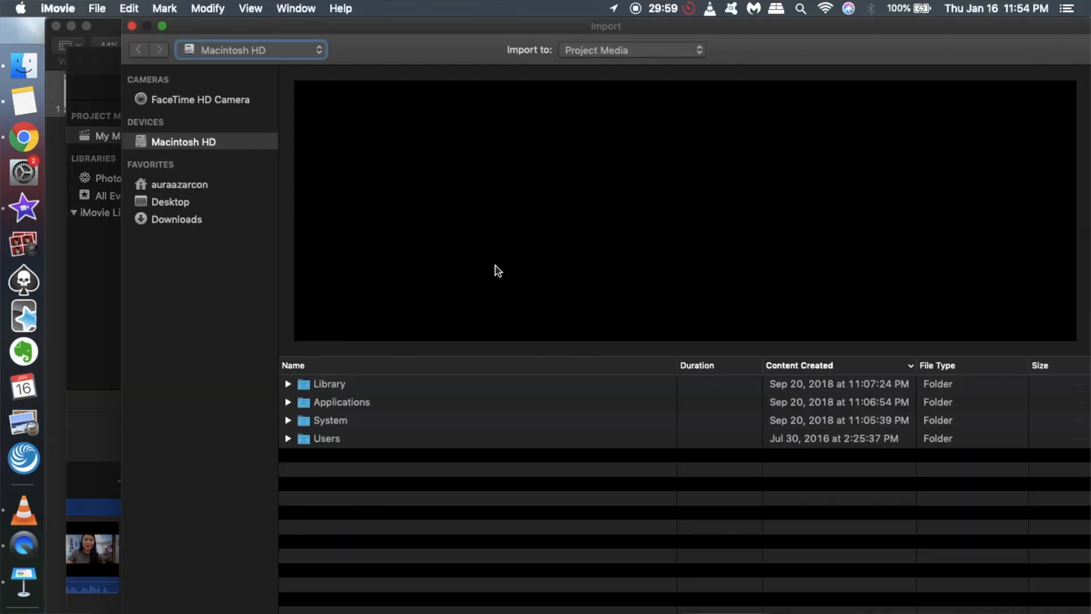
pyautogui.click(163, 202)
pyautogui.click(352, 386)
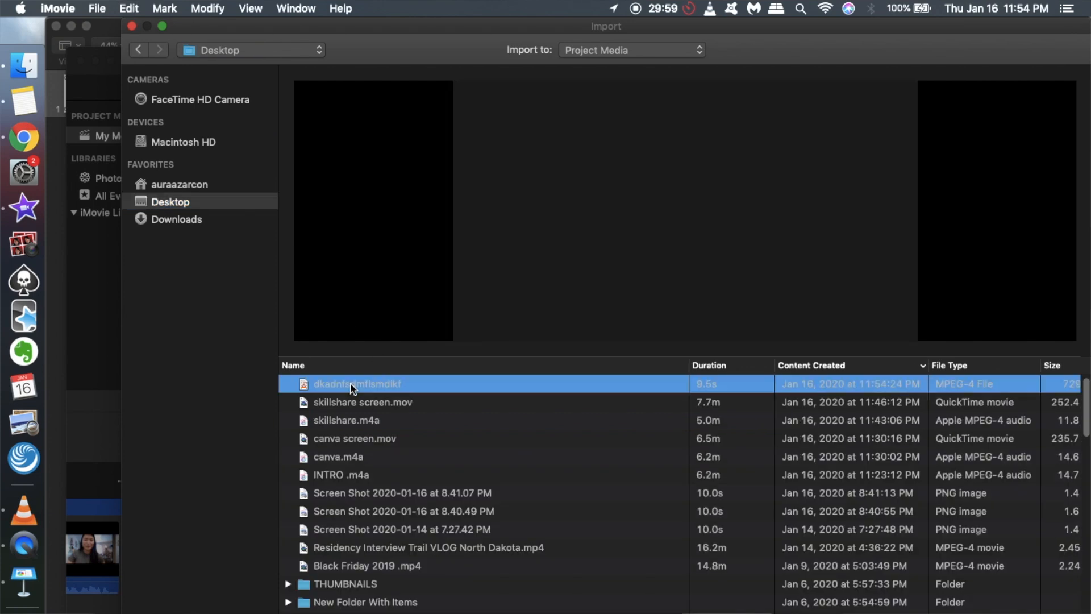
pyautogui.doubleClick(352, 385)
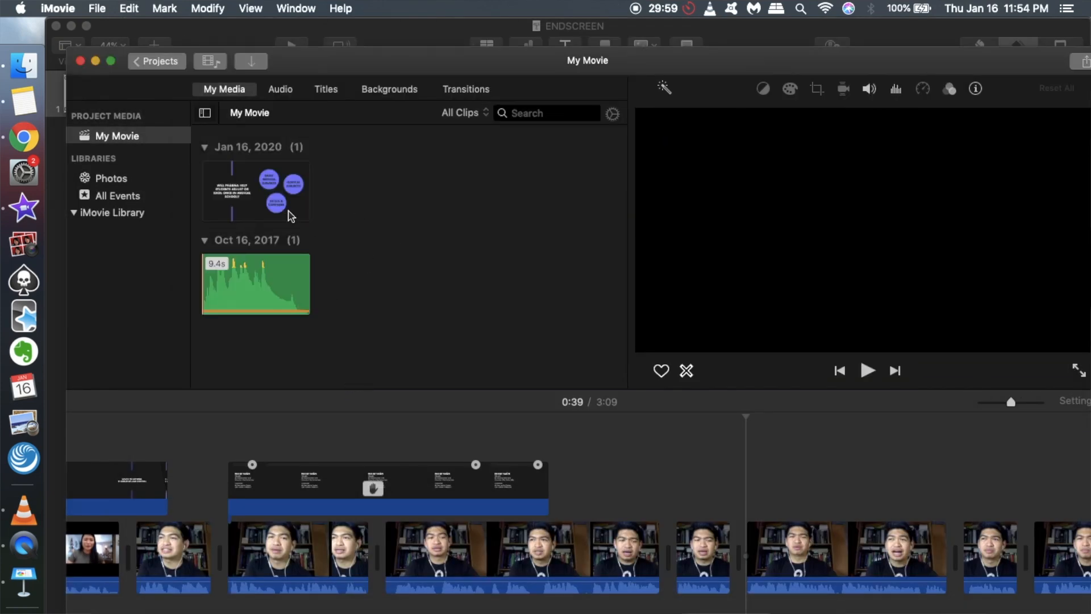
# Place the imported slide clip as an overlay above the main footage, starting at 0:39 in the timeline.
pyautogui.click(292, 218)
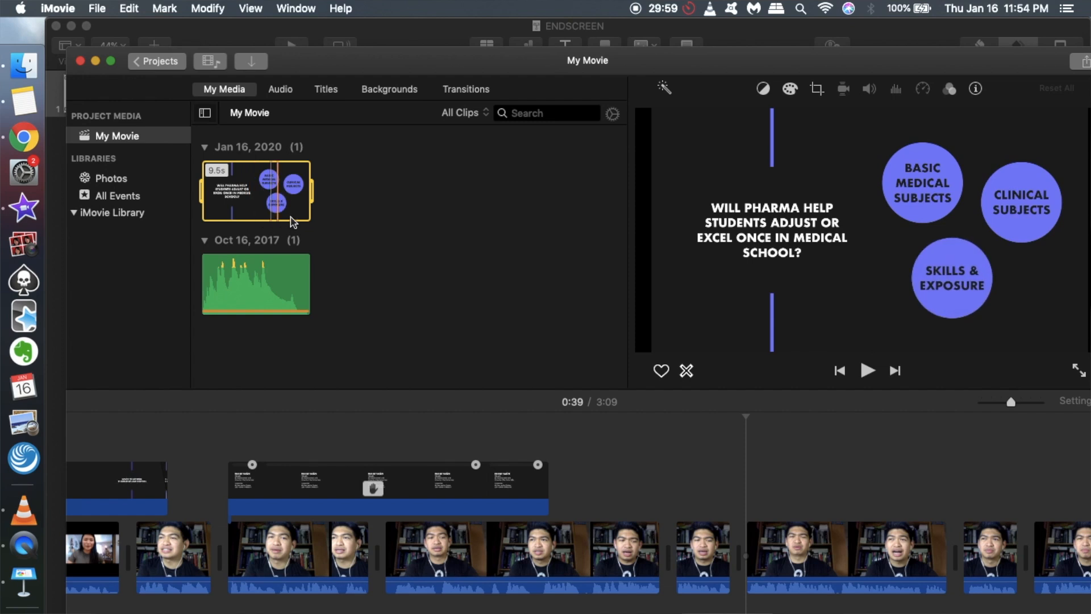
pyautogui.moveTo(237, 195); pyautogui.dragTo(267, 210)
pyautogui.moveTo(541, 309); pyautogui.dragTo(745, 499)
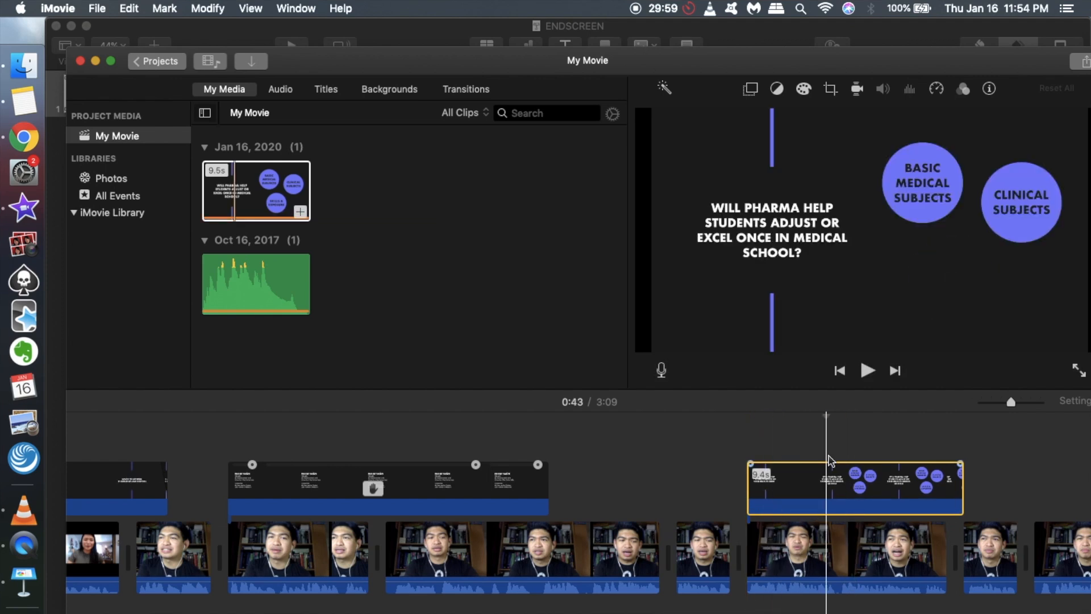
# Lower the opacity of the slide cutaway slightly and play the timeline from just before it.
pyautogui.click(752, 89)
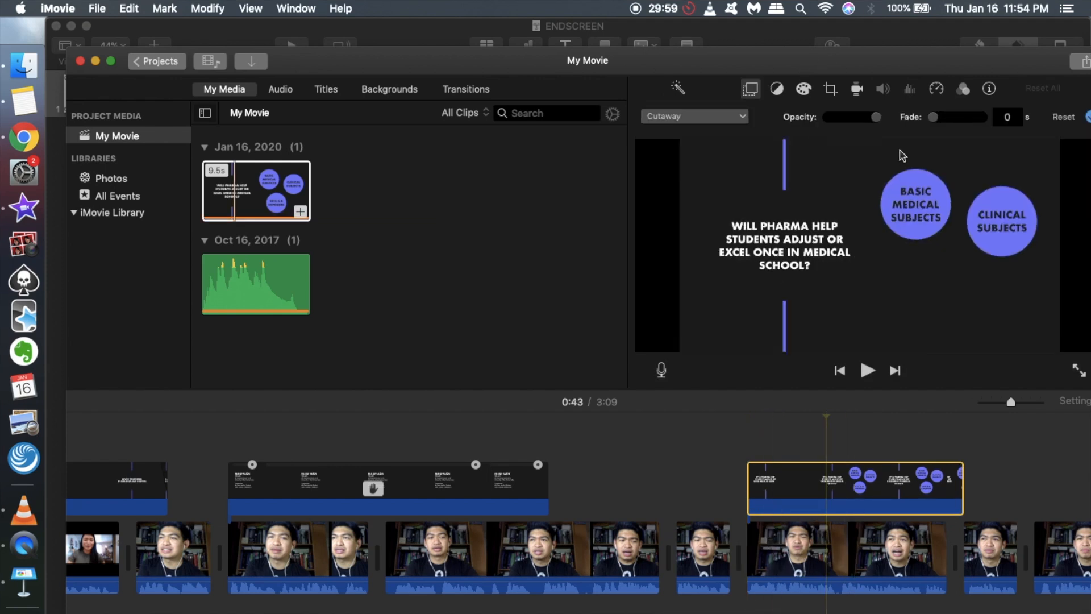
pyautogui.moveTo(877, 120); pyautogui.dragTo(876, 120)
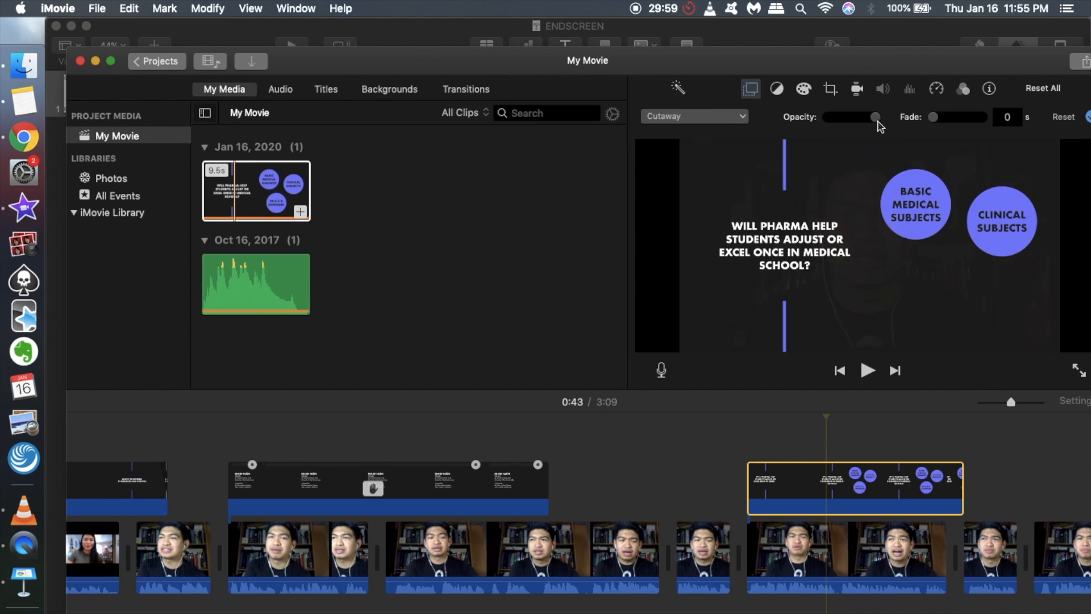
pyautogui.click(739, 487)
pyautogui.press('space')
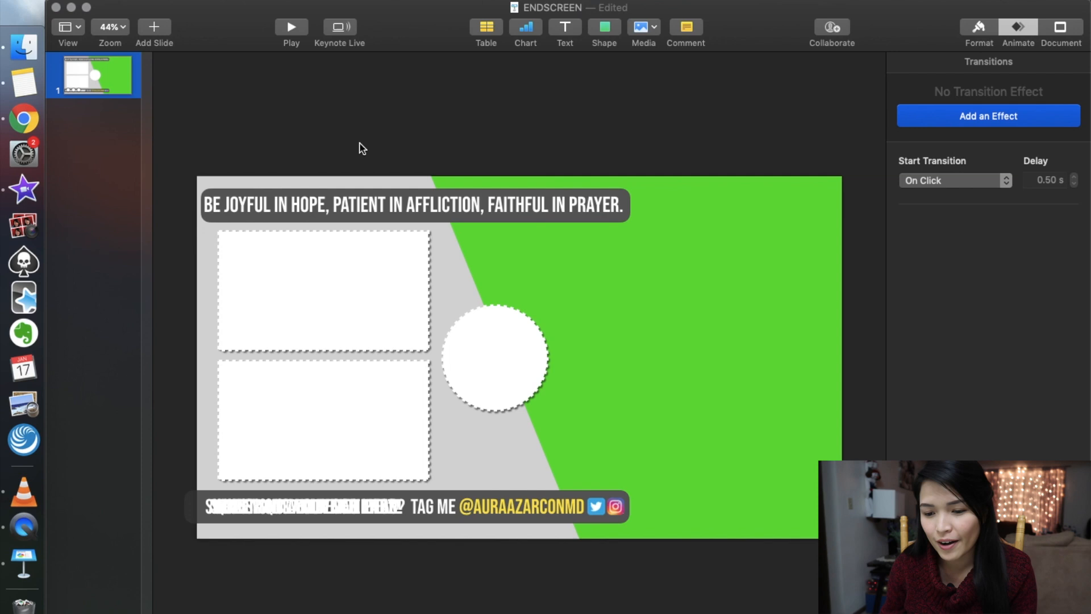
# Switch to the ENDSCREEN presentation in Keynote, shift the grey background shape, undo the move, and select the two white rectangles.
pyautogui.moveTo(332, 192)
pyautogui.mouseDown()
pyautogui.moveTo(333, 173)
pyautogui.moveTo(319, 191)
pyautogui.moveTo(486, 175)
pyautogui.moveTo(341, 173)
pyautogui.moveTo(333, 185)
pyautogui.mouseUp()
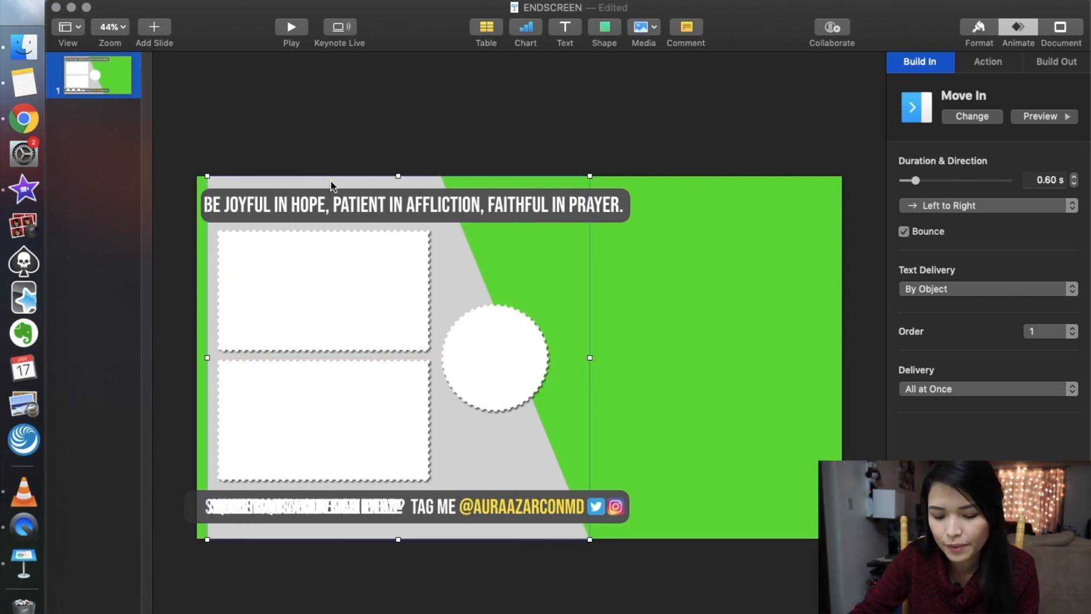
pyautogui.press('super+z')
pyautogui.click(343, 317)
pyautogui.click(307, 440)
# Pull the stacked prompt texts out of the lower bar onto the green area and undo all the moves.
pyautogui.moveTo(349, 507); pyautogui.dragTo(697, 435)
pyautogui.moveTo(282, 513); pyautogui.dragTo(580, 387)
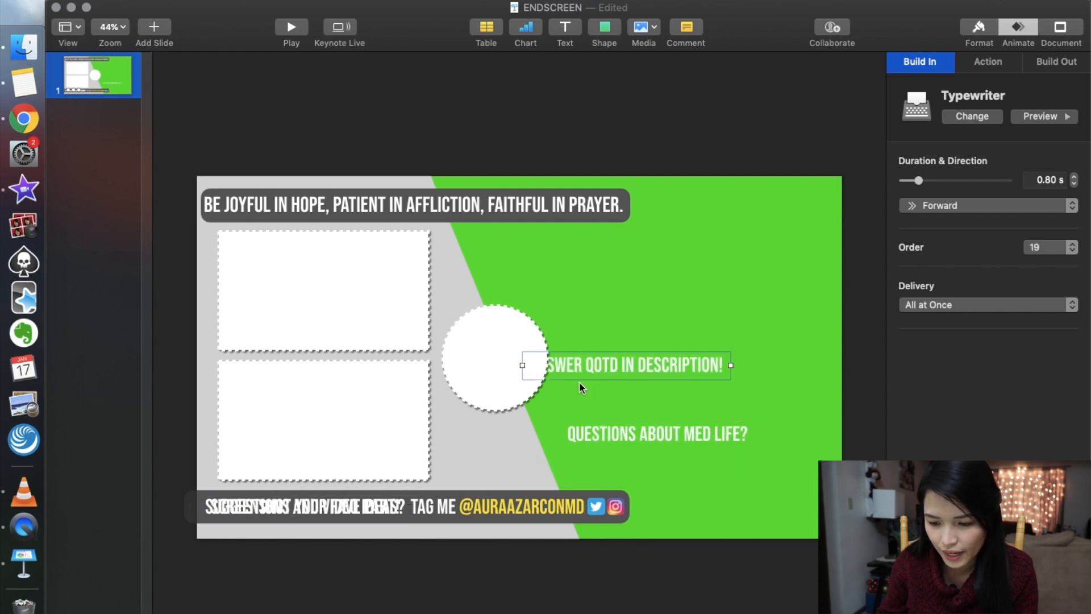
pyautogui.moveTo(340, 513); pyautogui.dragTo(649, 305)
pyautogui.moveTo(280, 512); pyautogui.dragTo(613, 265)
pyautogui.press('super+z')
pyautogui.press('super+z')
pyautogui.press('super+z')
pyautogui.press('super+z')
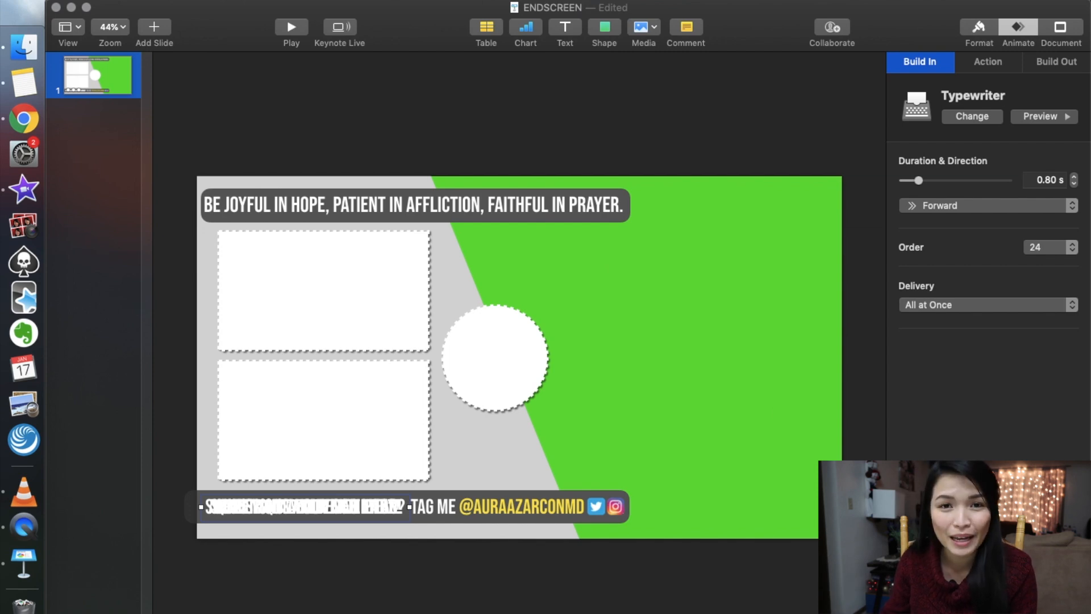
# Open the slide's build order, select the first Shape Move In build, and play the end-screen animation.
pyautogui.click(988, 603)
pyautogui.scroll(6, 891, 398)
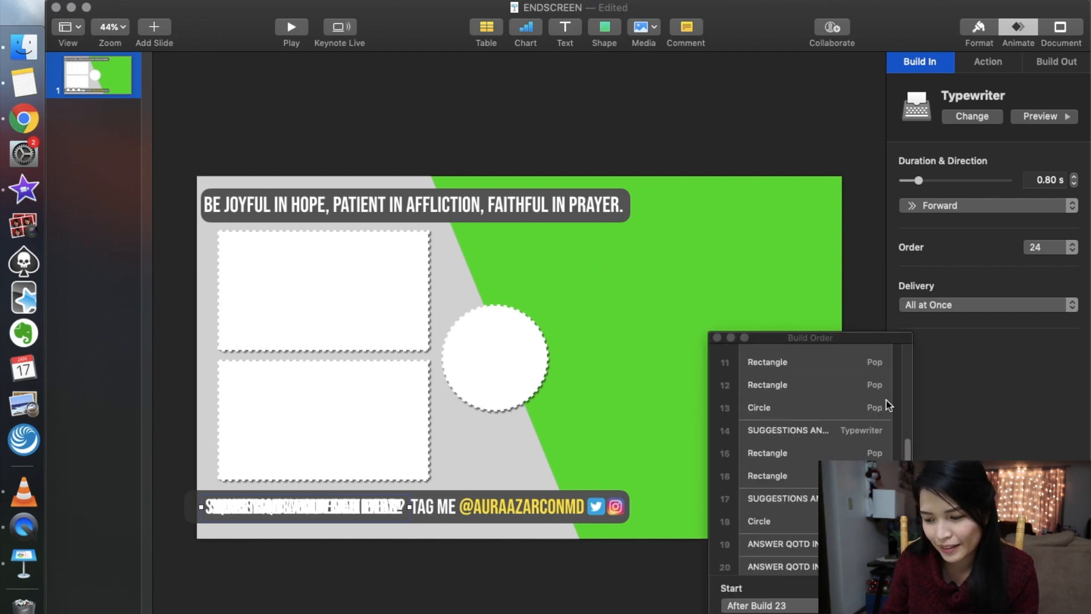
pyautogui.moveTo(836, 360); pyautogui.dragTo(852, 247)
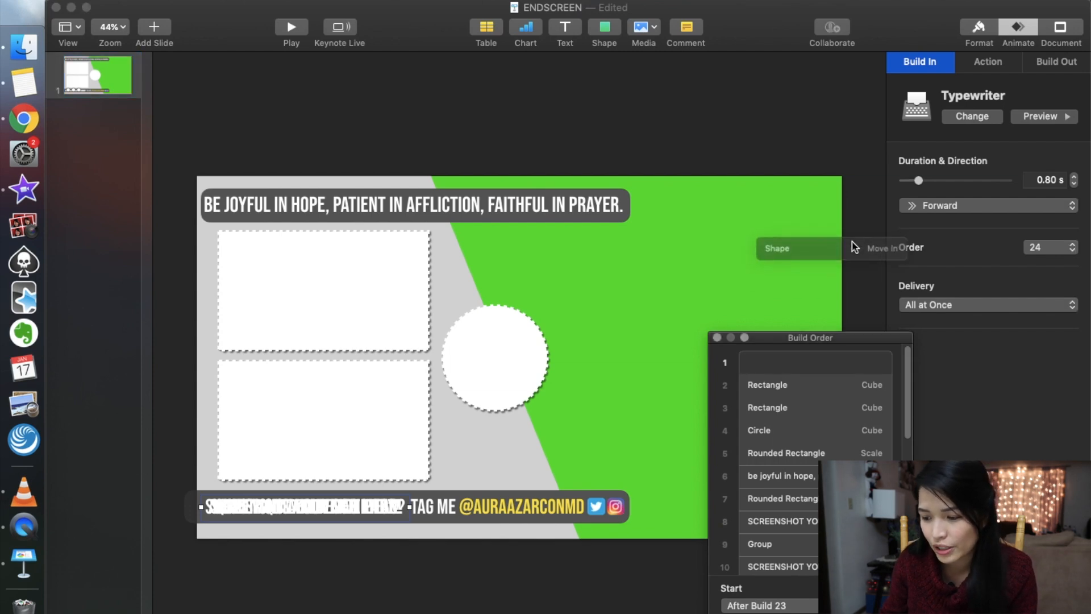
pyautogui.moveTo(835, 341); pyautogui.dragTo(871, 204)
pyautogui.click(863, 237)
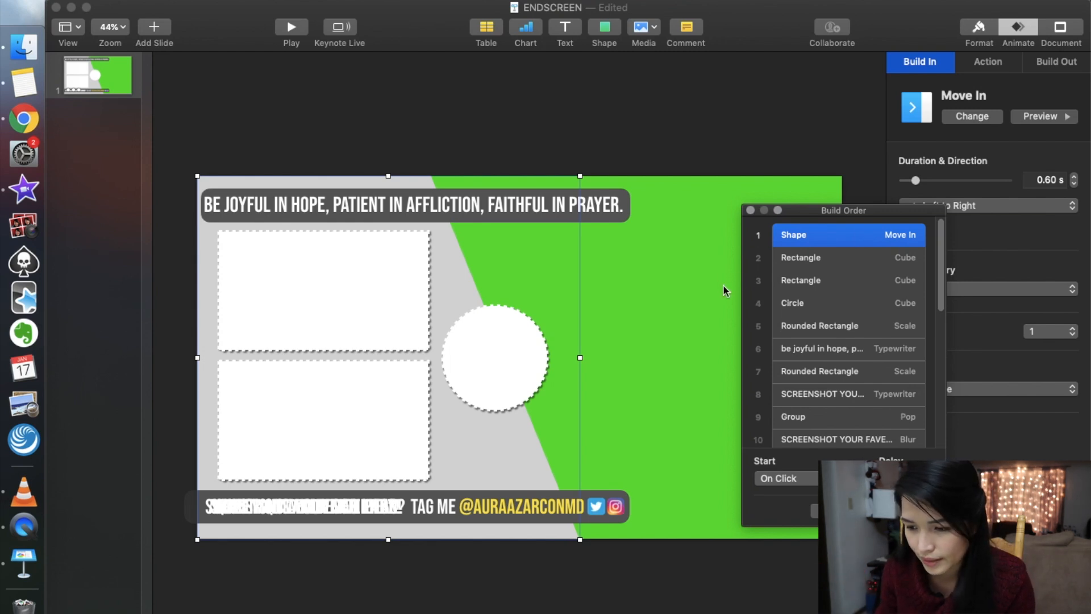
pyautogui.click(292, 28)
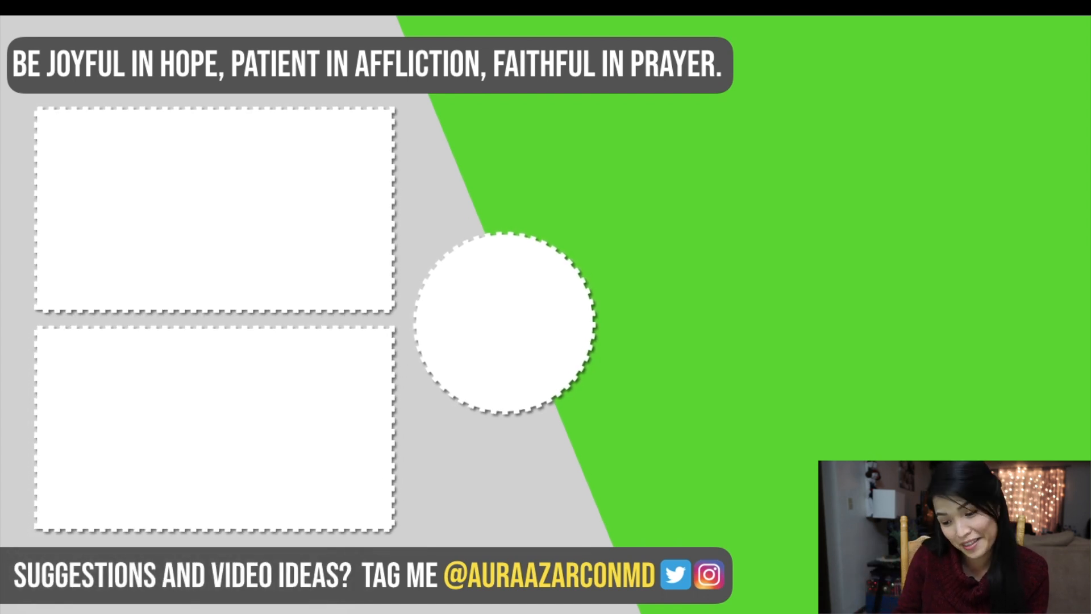
pyautogui.press('Escape')
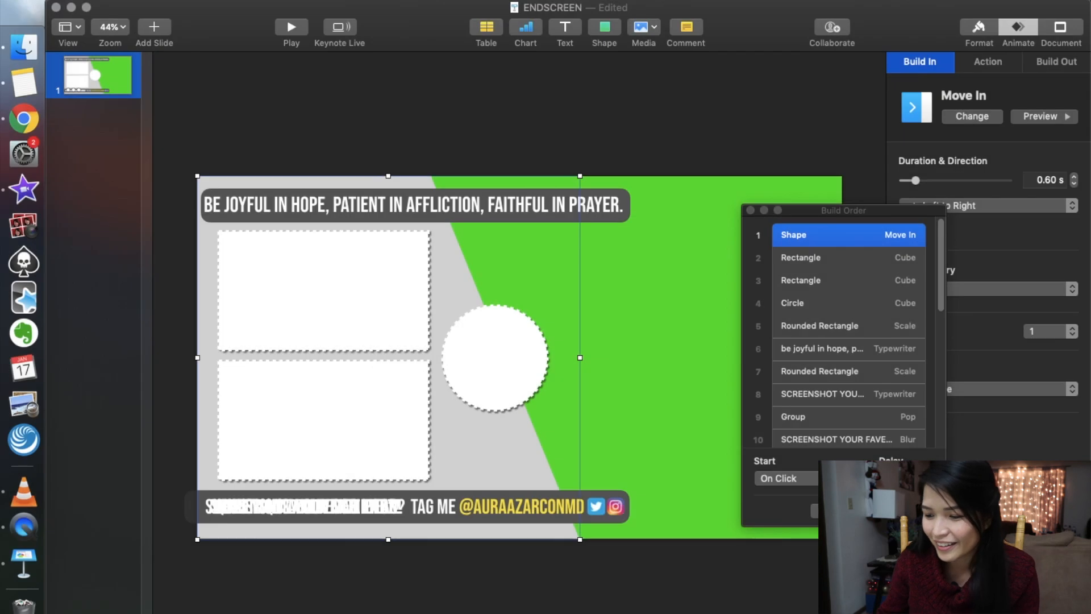
# Review the build order by selecting builds 20 and 21 and each of the first five builds.
pyautogui.scroll(-5, 875, 323)
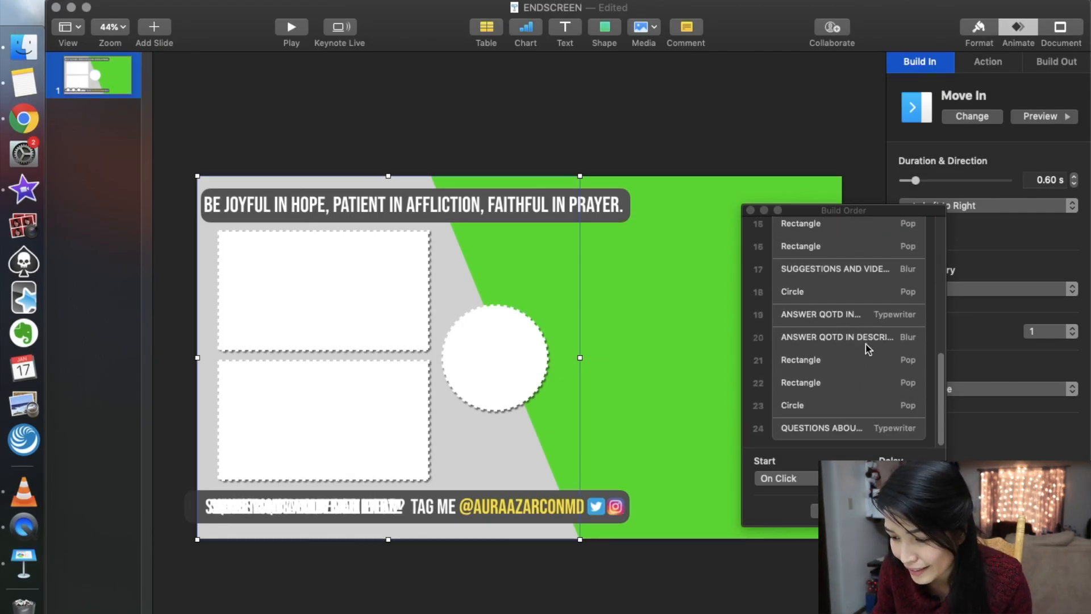
pyautogui.click(868, 341)
pyautogui.click(906, 364)
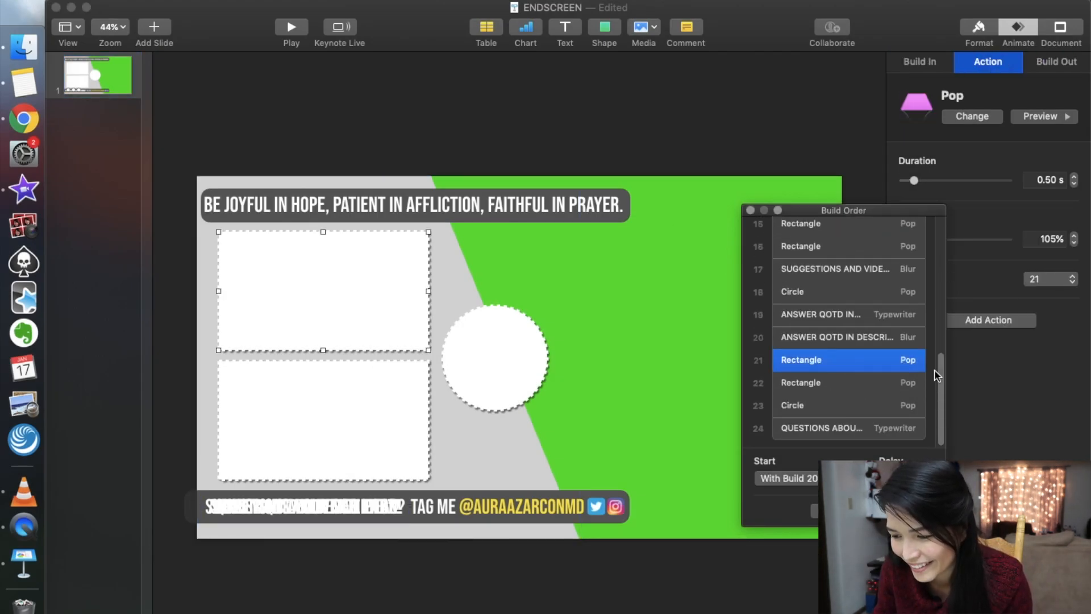
pyautogui.moveTo(943, 381); pyautogui.dragTo(941, 229)
pyautogui.click(891, 236)
pyautogui.click(898, 259)
pyautogui.click(900, 282)
pyautogui.click(902, 303)
pyautogui.click(897, 326)
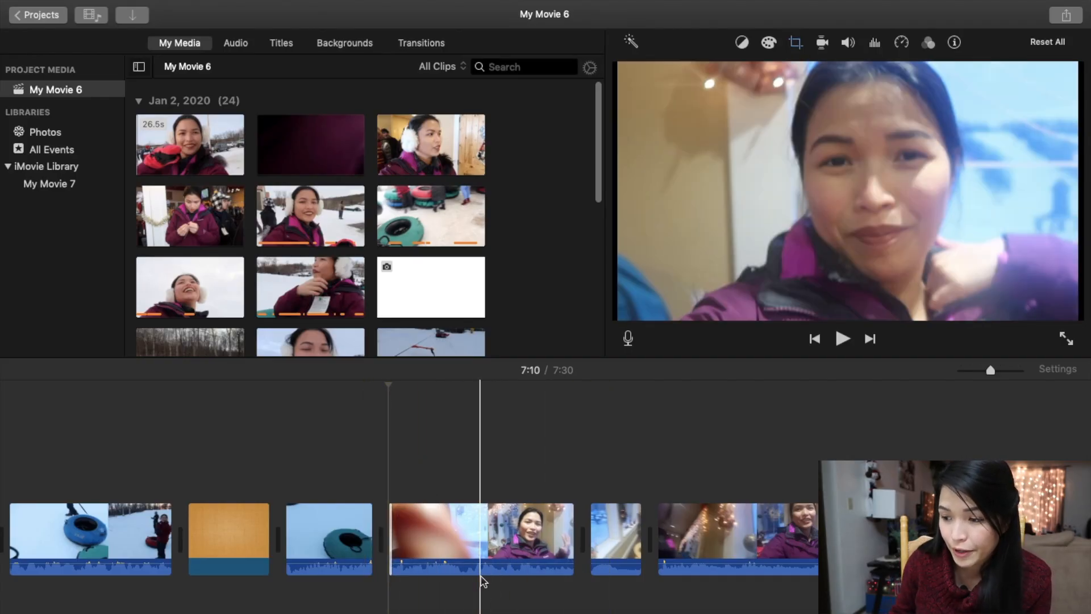
# Switch to the My Movie 6 project in iMovie and import the ENDSCREEN movie from the Desktop.
pyautogui.hscroll(10, 483, 582)
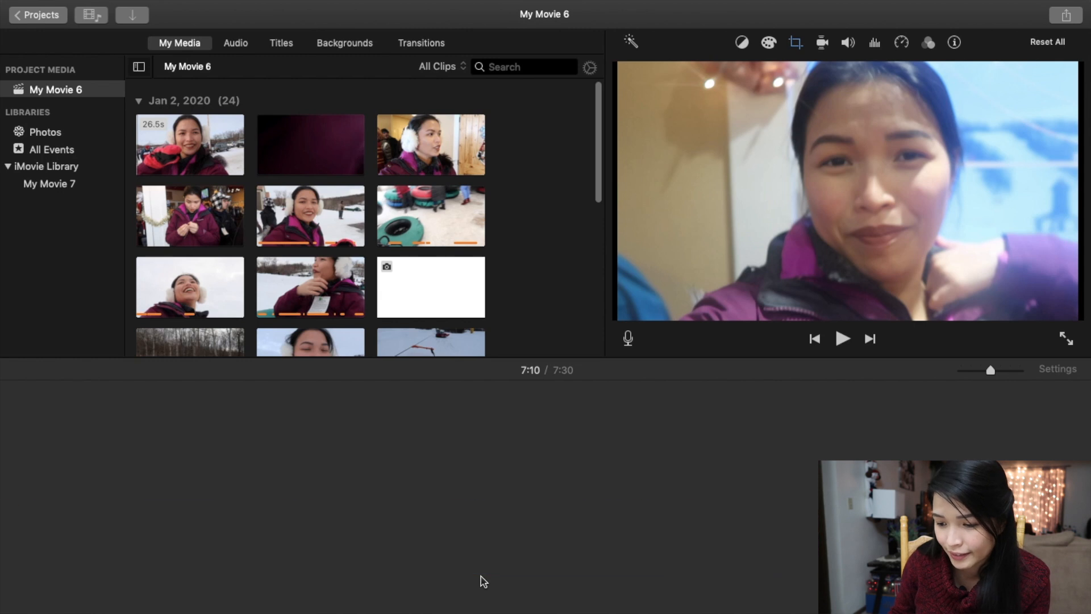
pyautogui.hscroll(-10, 511, 582)
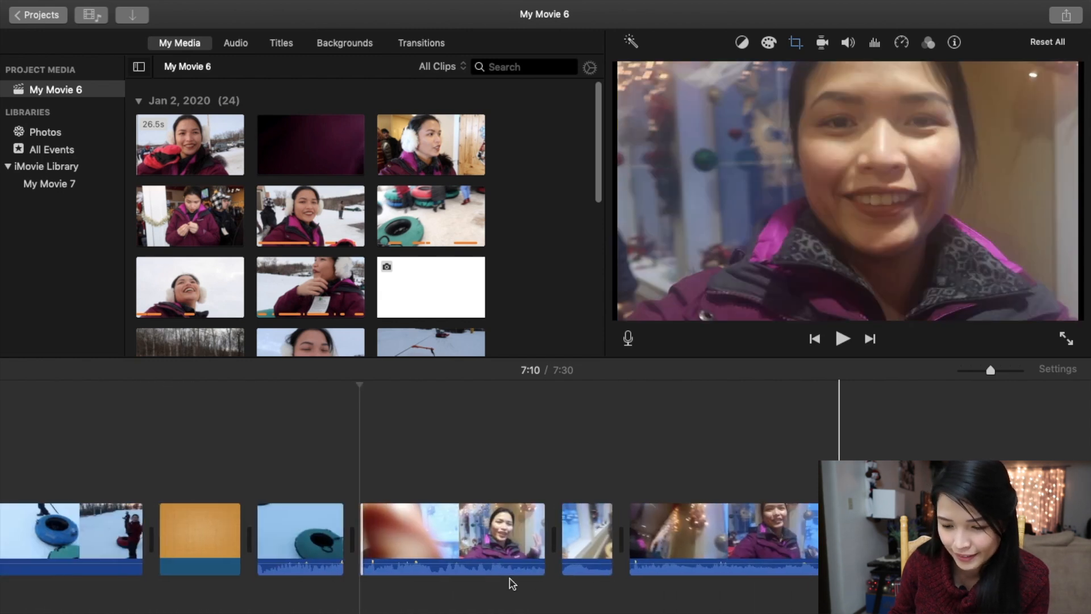
pyautogui.click(407, 562)
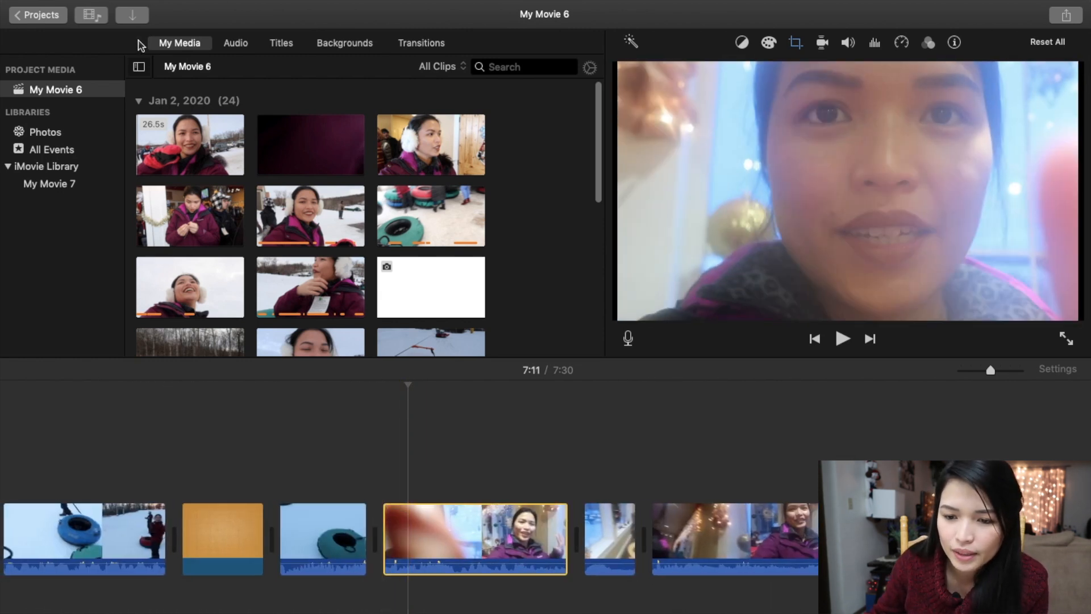
pyautogui.click(133, 17)
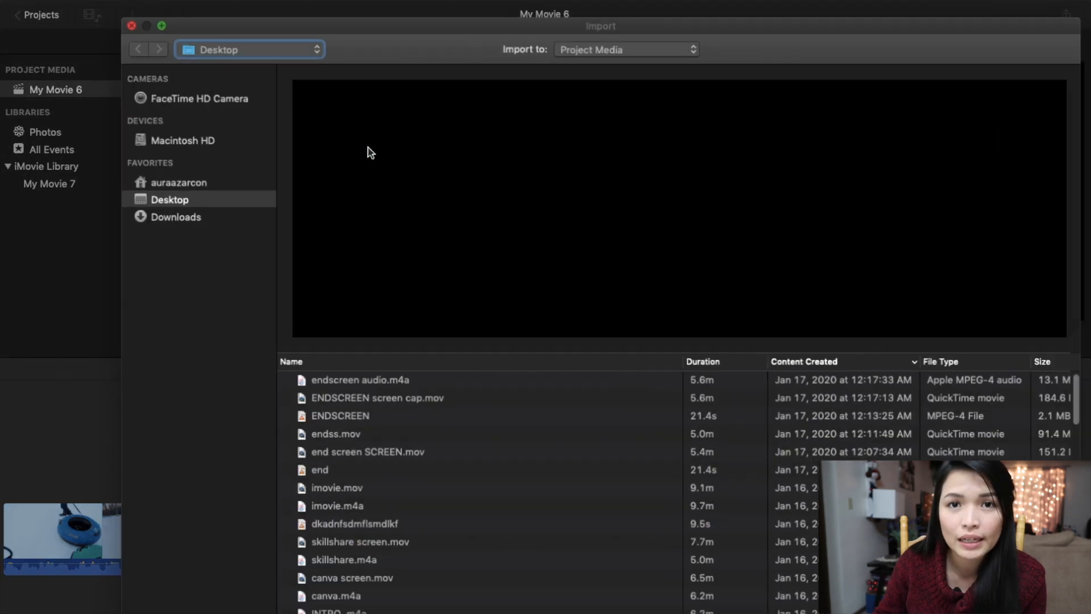
pyautogui.doubleClick(341, 421)
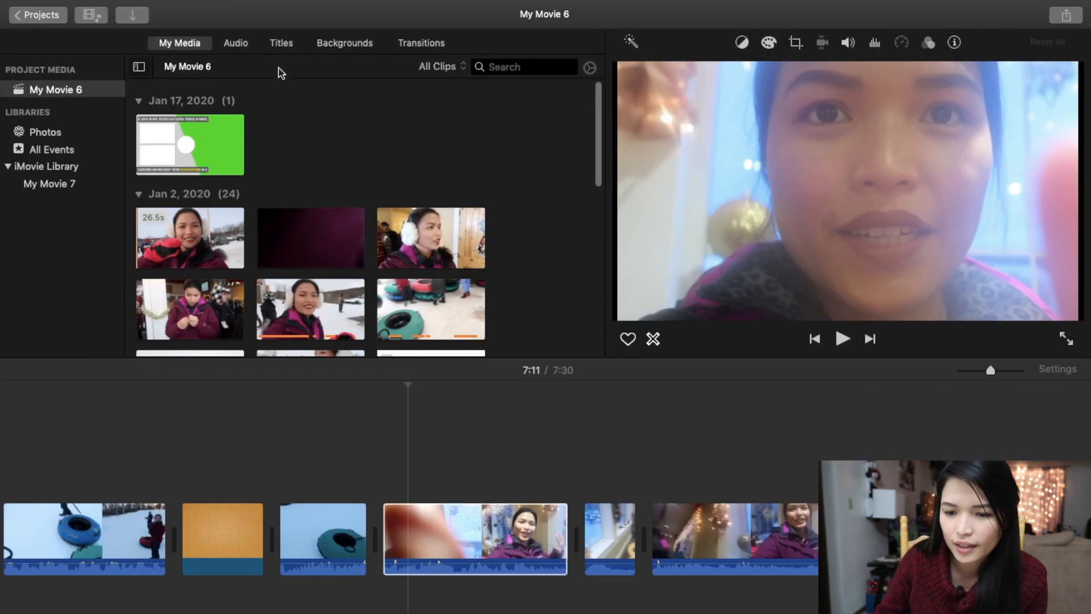
# Place the end-screen clip above the closing footage from about 7:09 and set its overlay mode to Green/Blue Screen.
pyautogui.moveTo(201, 147); pyautogui.dragTo(236, 182)
pyautogui.moveTo(335, 295); pyautogui.dragTo(353, 461)
pyautogui.click(736, 47)
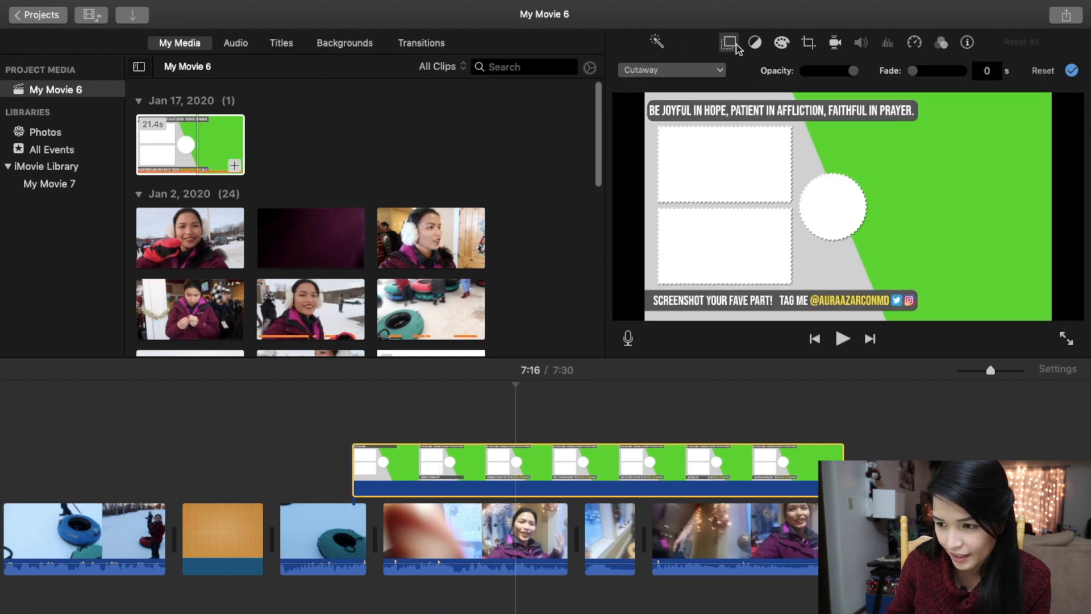
pyautogui.click(708, 71)
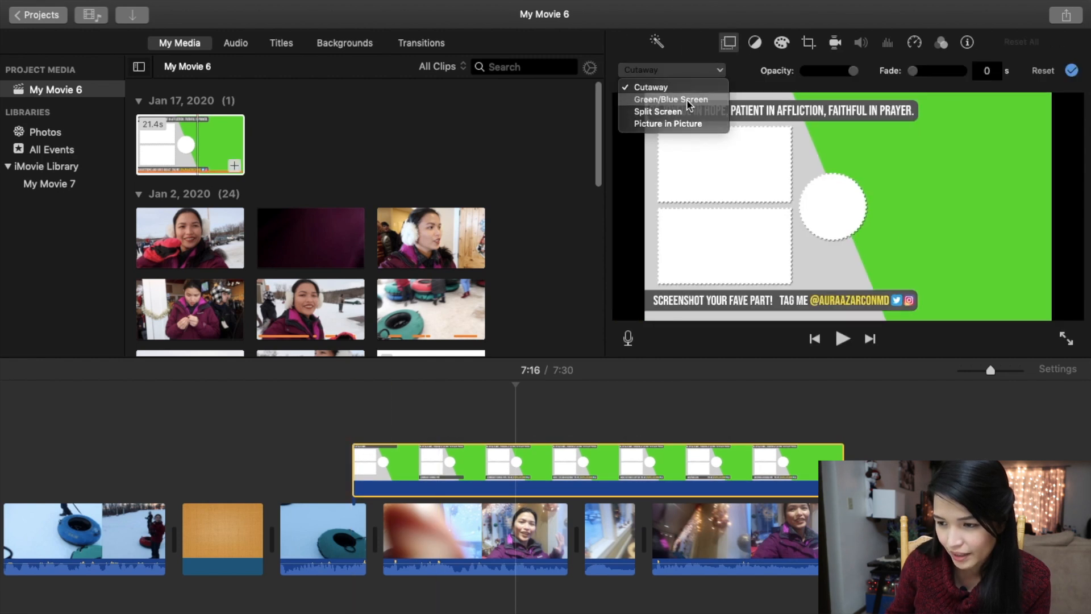
pyautogui.click(688, 103)
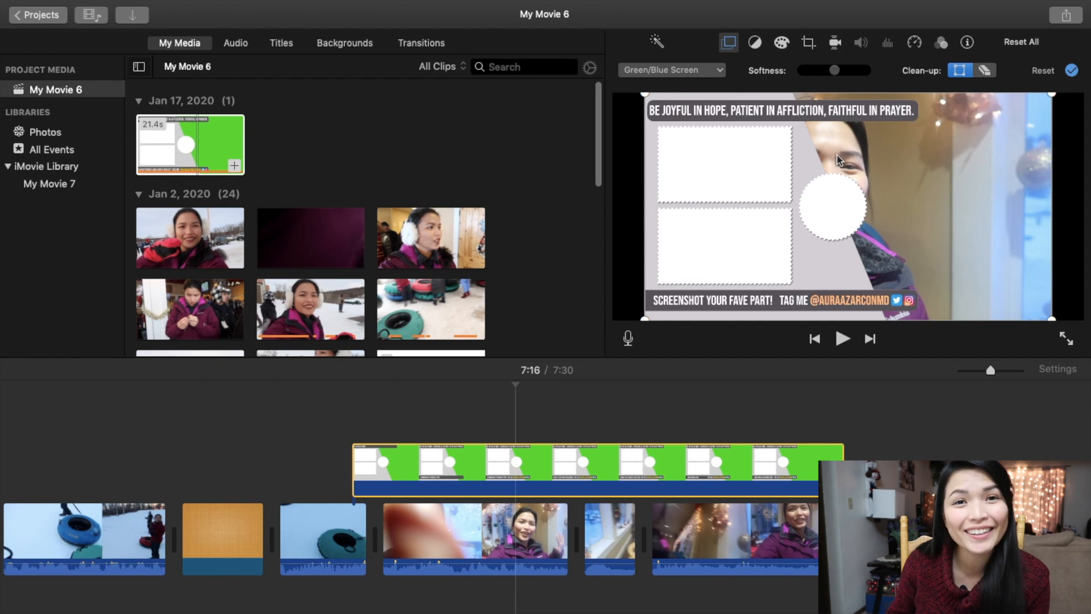
# Play the timeline from the start of the end-screen overlay to check the keyed result.
pyautogui.click(353, 532)
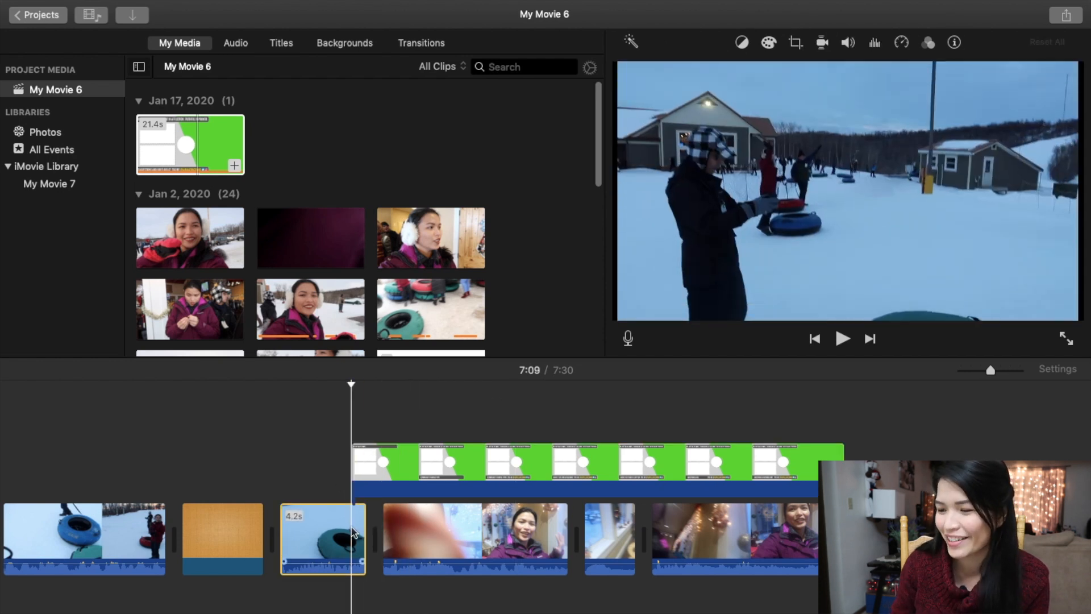
pyautogui.press('space')
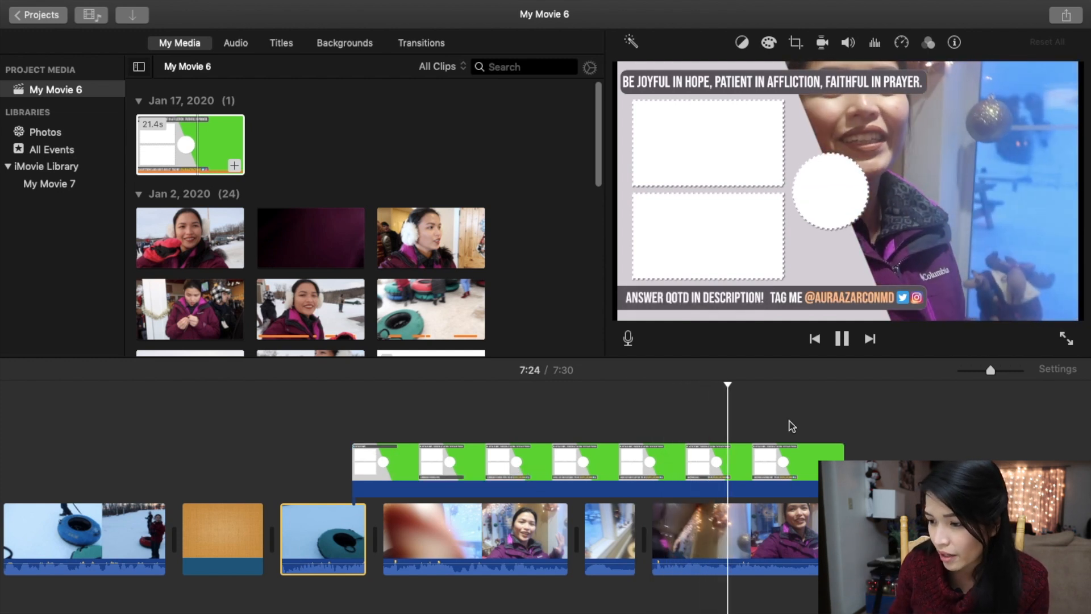
pyautogui.click(706, 467)
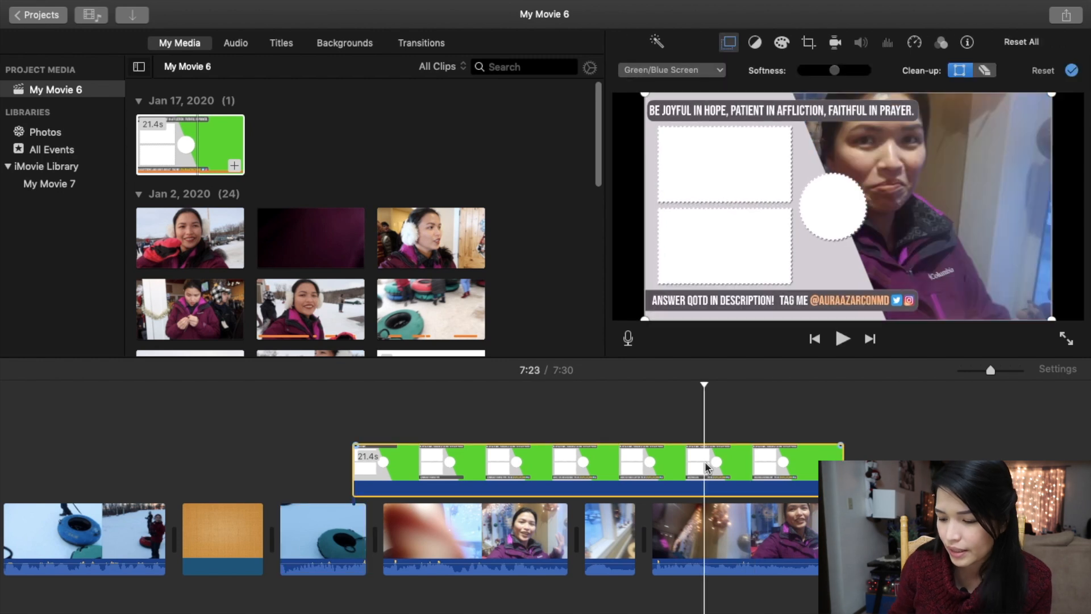
# Crop the last closing clip beneath the overlay to the upper-left part of its frame with Crop to Fill and play it back.
pyautogui.click(731, 548)
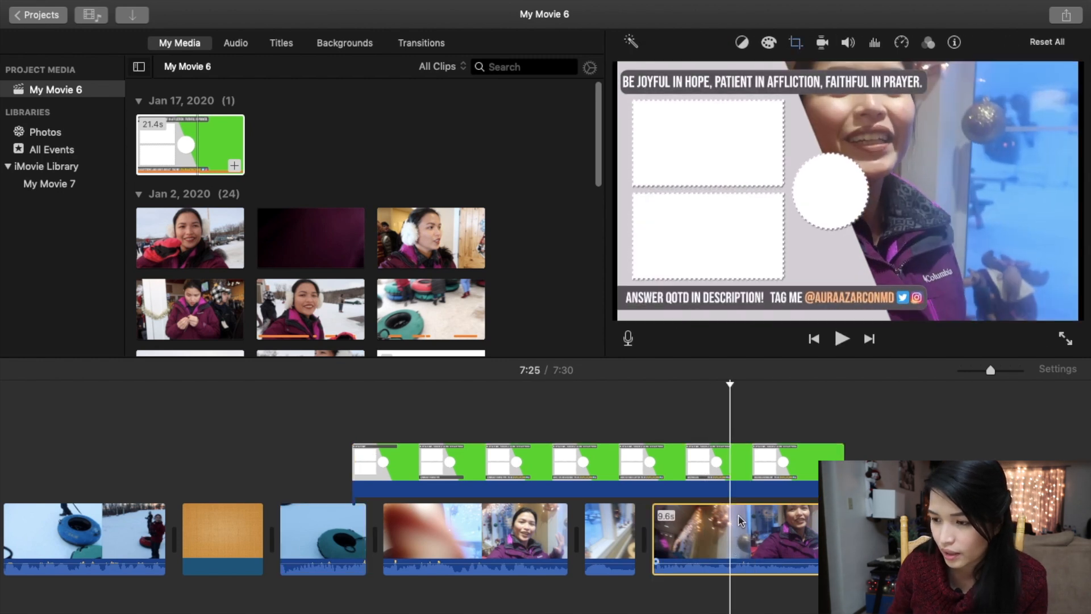
pyautogui.click(796, 42)
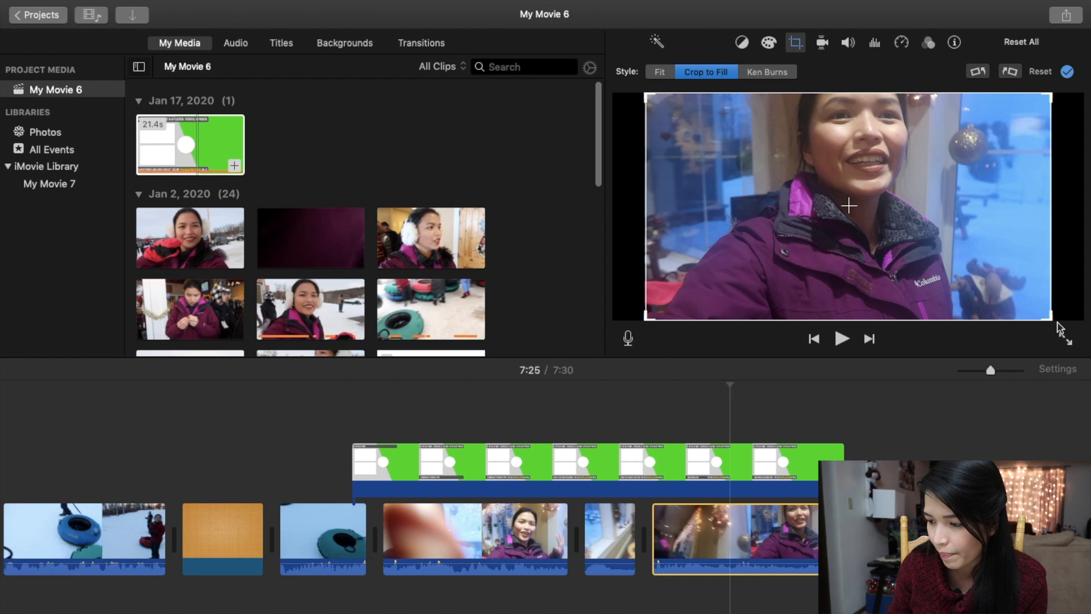
pyautogui.moveTo(1052, 318); pyautogui.dragTo(945, 270)
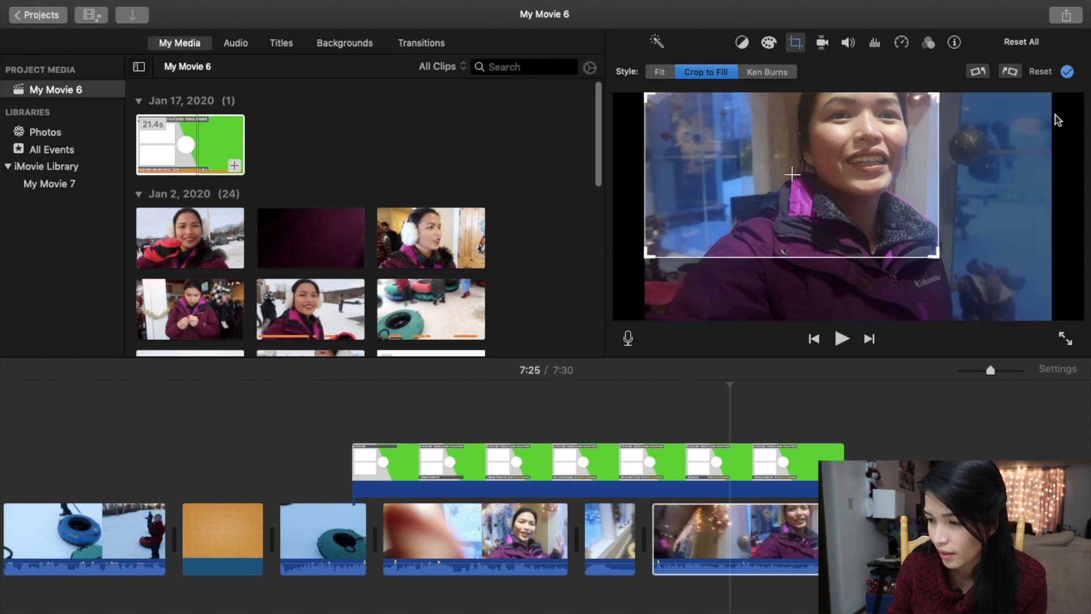
pyautogui.click(1067, 73)
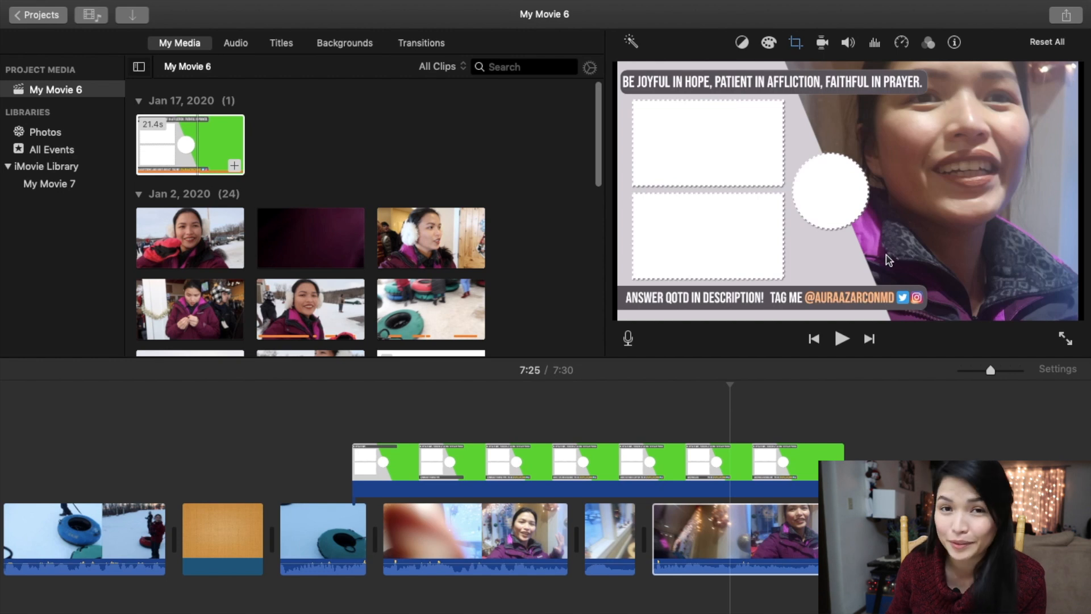
pyautogui.click(631, 506)
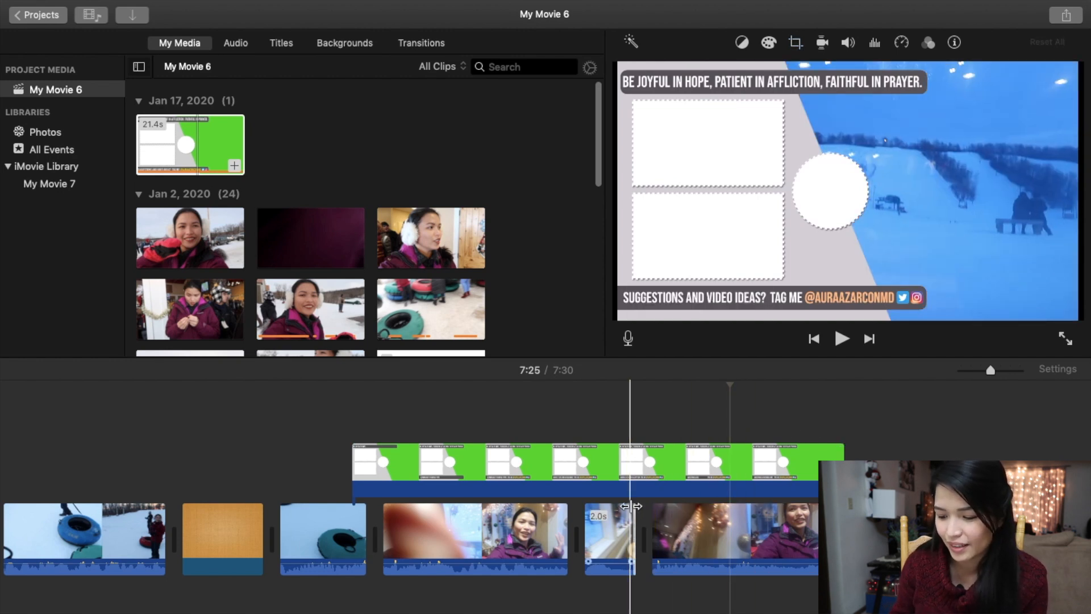
pyautogui.press('space')
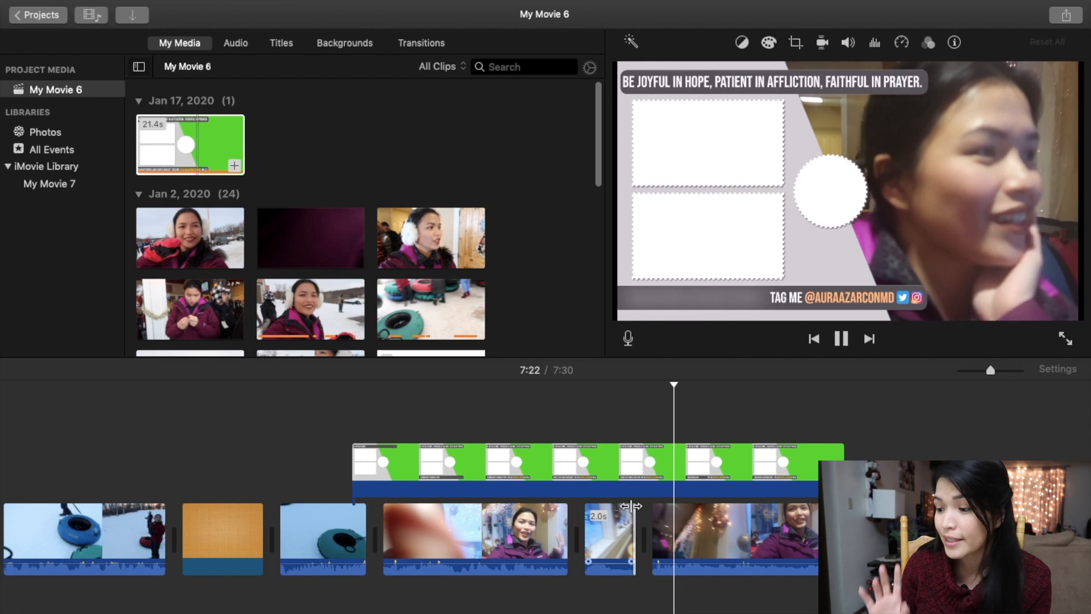